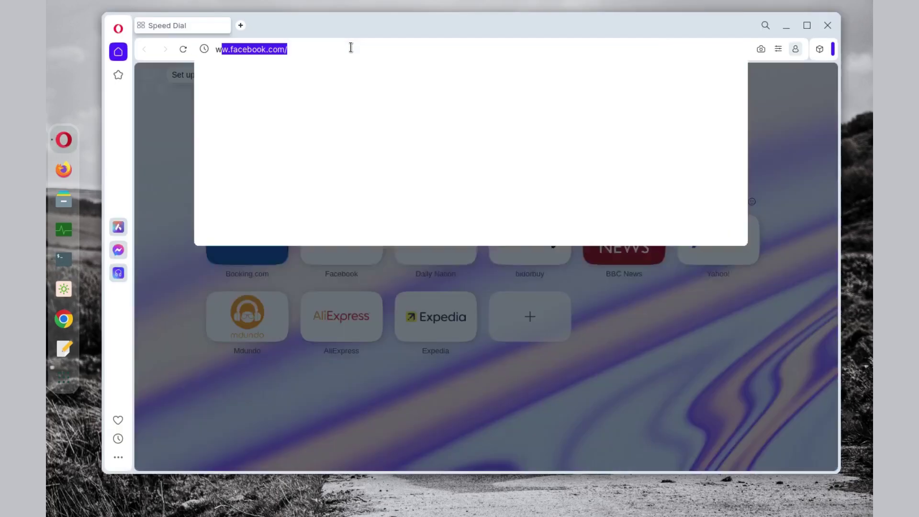
{"action": "type", "text": "w"}
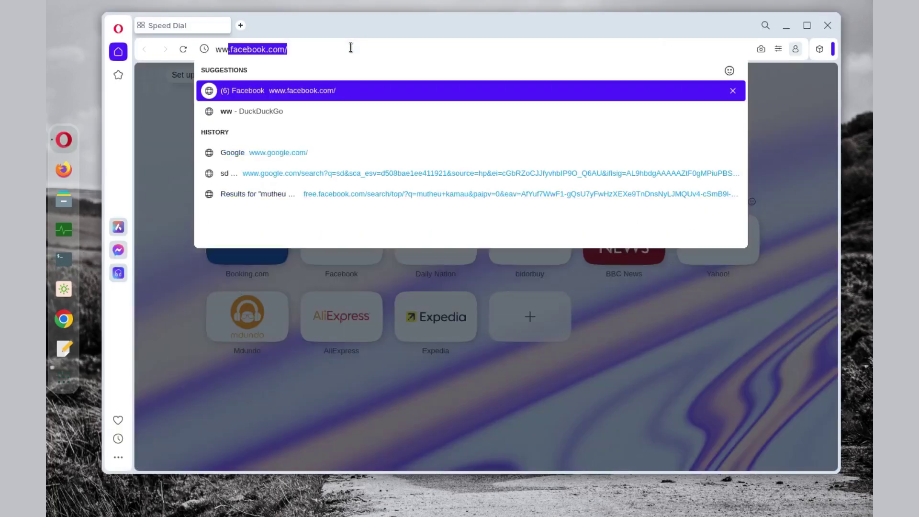
{"action": "type", "text": "w.google."}
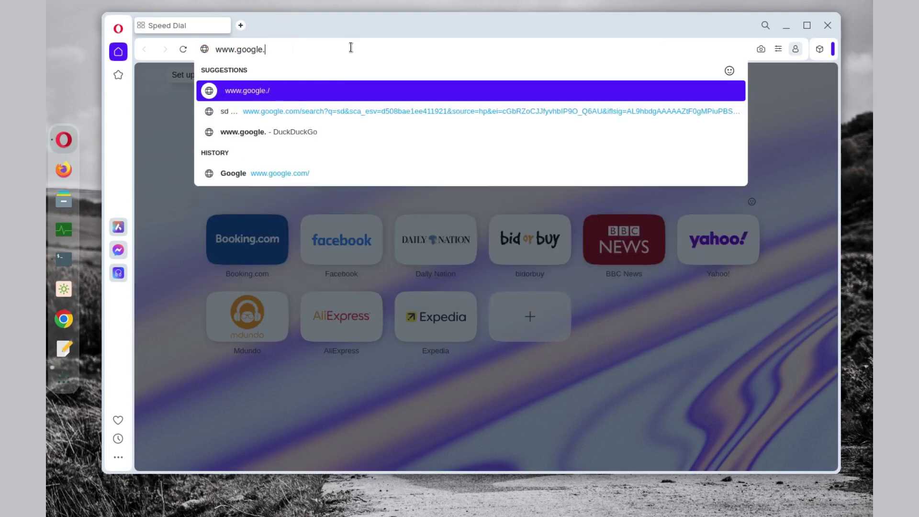
{"action": "type", "text": "com"}
{"action": "key", "text": "Return"}
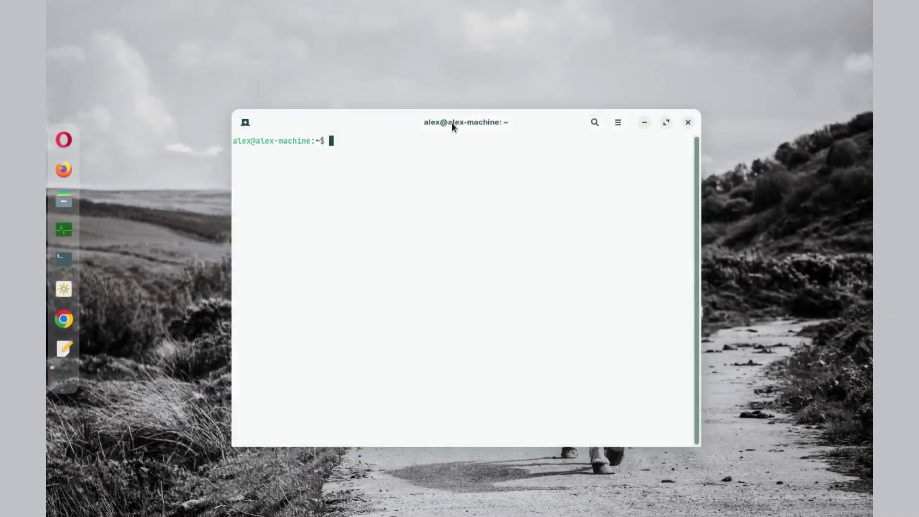
Move the newly opened terminal window slightly up and left beside the Firejail README
{"action": "left_click_drag", "start_coordinate": [453, 122], "coordinate": [420, 105]}
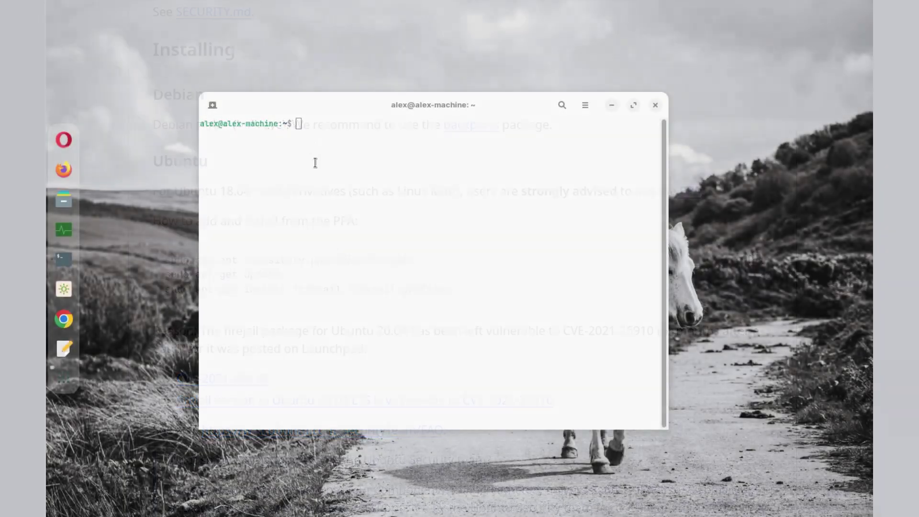
Run 'sudo add-apt-repository ppa:deki/firejail' with the sudo password, confirm it, then clear the output
{"action": "right_click", "coordinate": [321, 127]}
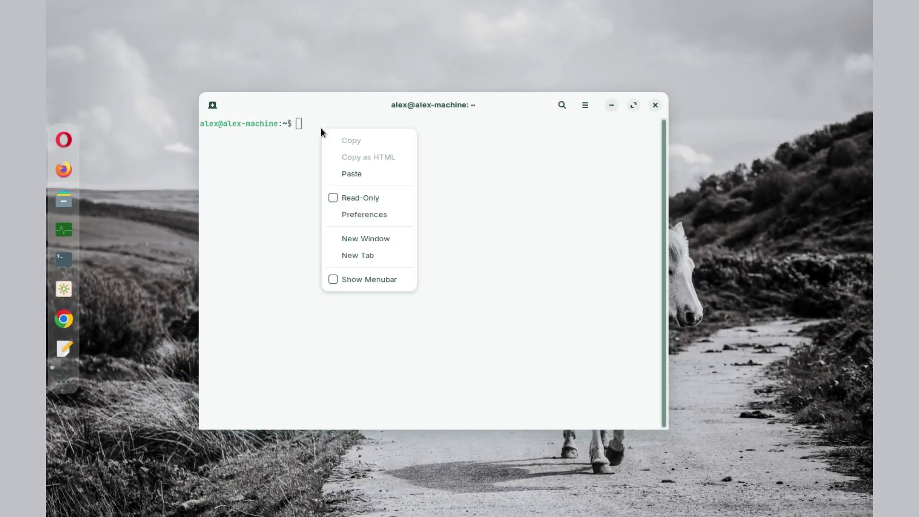
{"action": "left_click", "coordinate": [357, 173]}
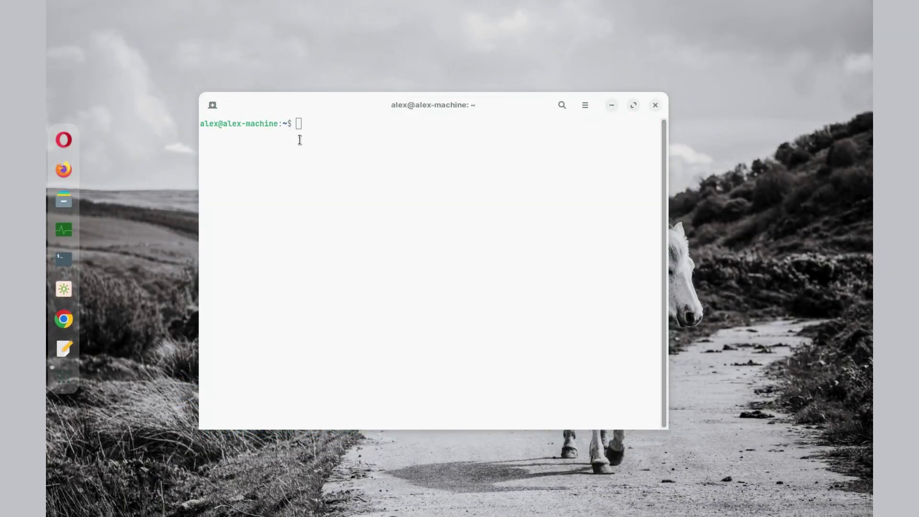
{"action": "right_click", "coordinate": [320, 128]}
{"action": "left_click", "coordinate": [366, 174]}
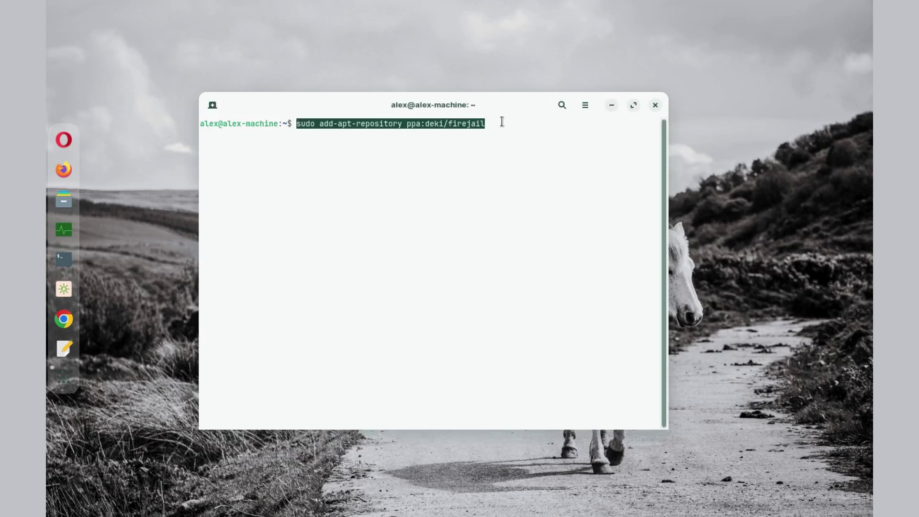
{"action": "key", "text": "Return"}
{"action": "type", "text": "**"}
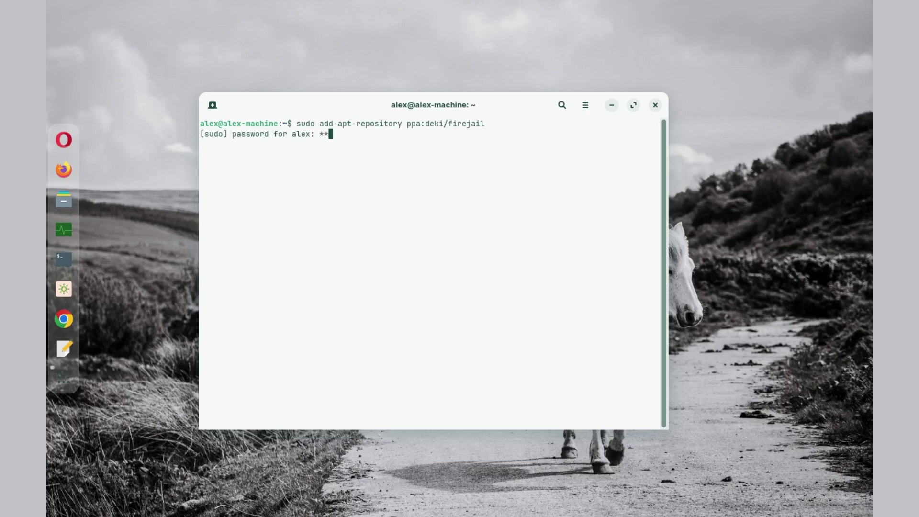
{"action": "type", "text": "**"}
{"action": "key", "text": "Return"}
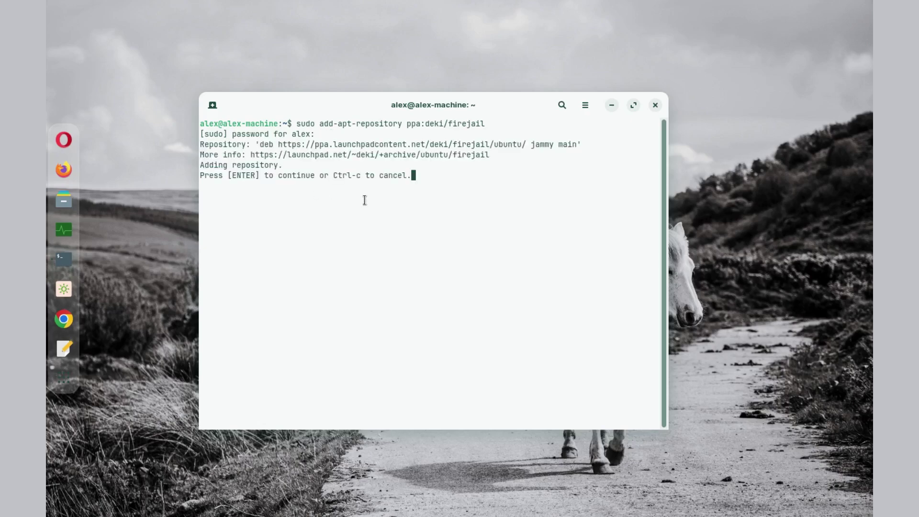
{"action": "key", "text": "Return"}
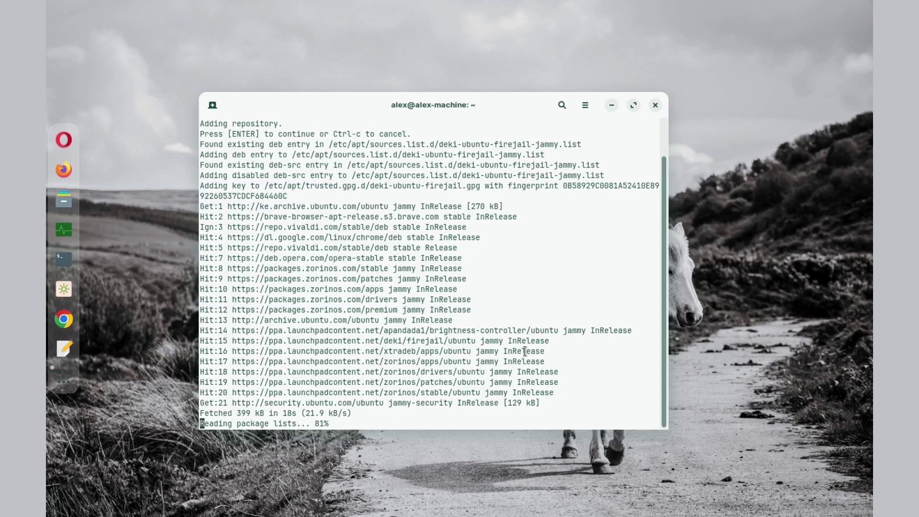
{"action": "type", "text": "clear"}
{"action": "key", "text": "Return"}
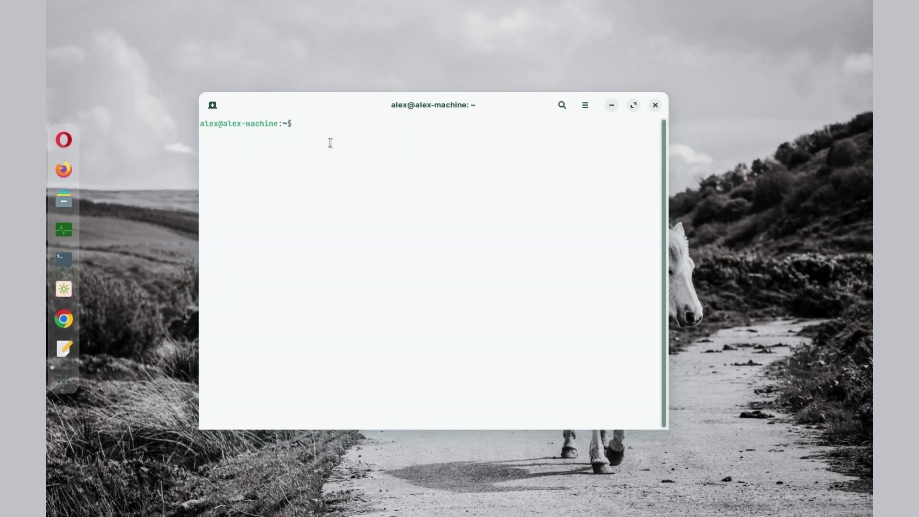
{"action": "type", "text": "sudo "}
{"action": "type", "text": "apt-ge"}
{"action": "type", "text": "t upd"}
{"action": "type", "text": "ate"}
Run 'sudo apt-get update', then clear its output
{"action": "key", "text": "Return"}
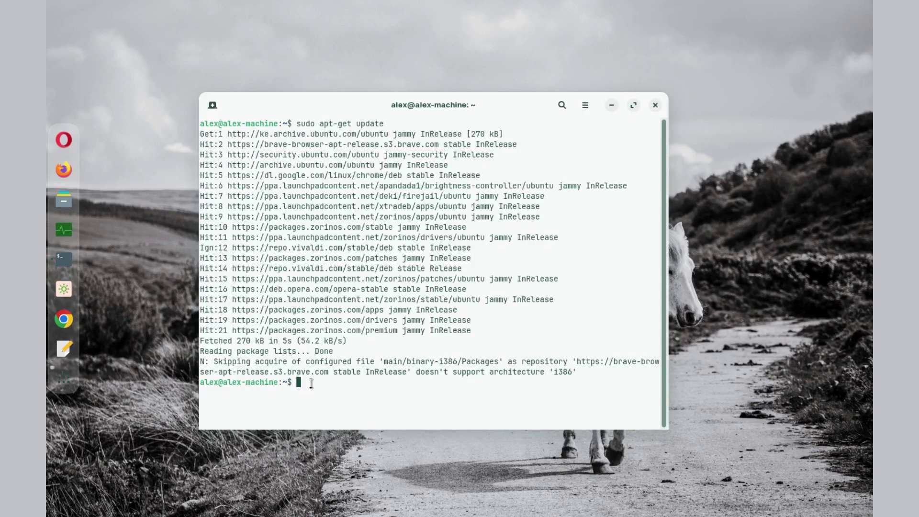
{"action": "type", "text": "clear"}
{"action": "key", "text": "Return"}
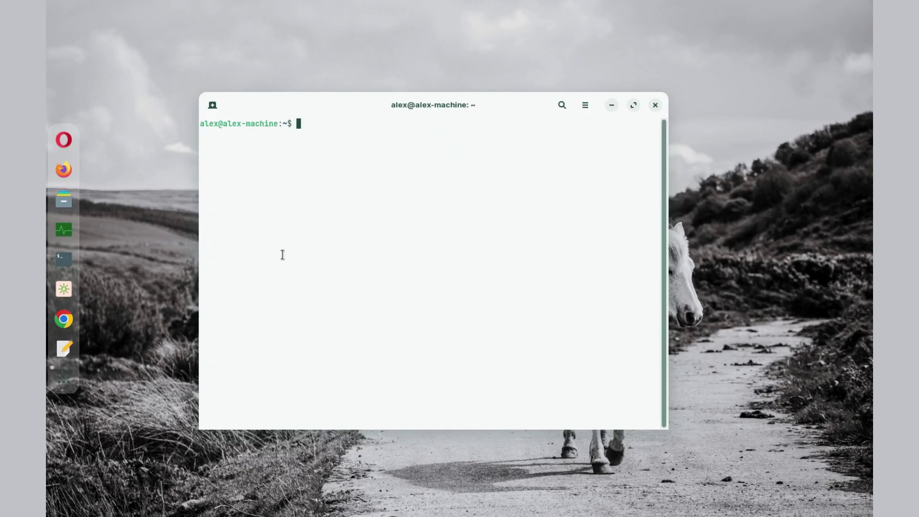
Install firejail and firejail-profiles, then confirm version 0.9.72 with 'firejail --version'
{"action": "right_click", "coordinate": [314, 122]}
{"action": "left_click", "coordinate": [347, 166]}
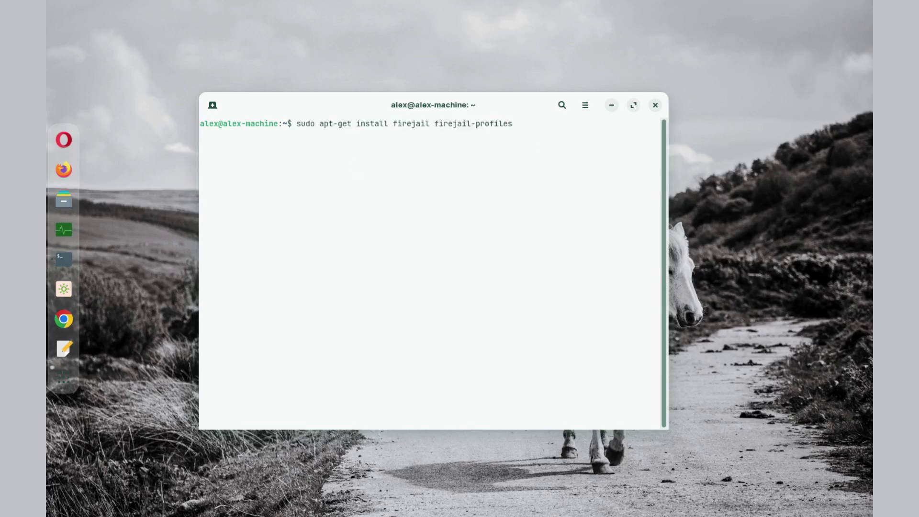
{"action": "key", "text": "Return"}
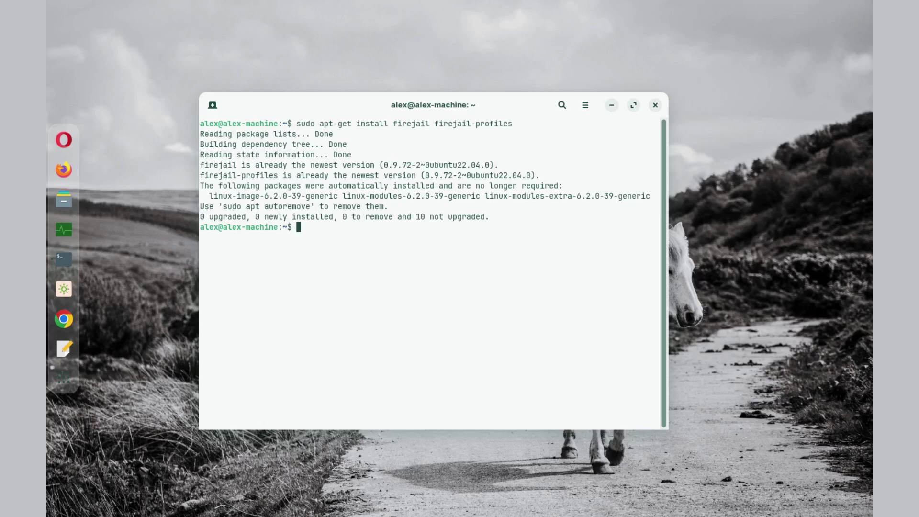
{"action": "key", "text": "ctrl+l"}
{"action": "type", "text": "f"}
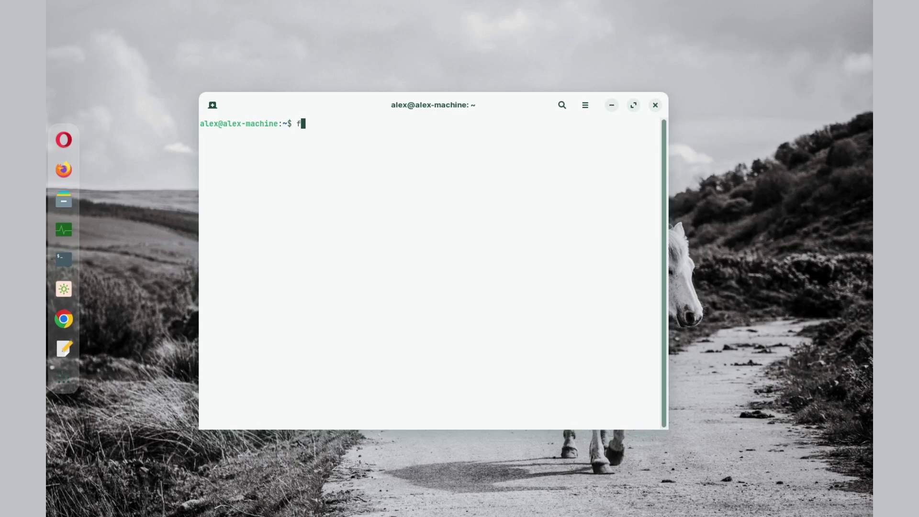
{"action": "type", "text": "irejail "}
{"action": "type", "text": "--ver"}
{"action": "type", "text": "sion"}
{"action": "key", "text": "Return"}
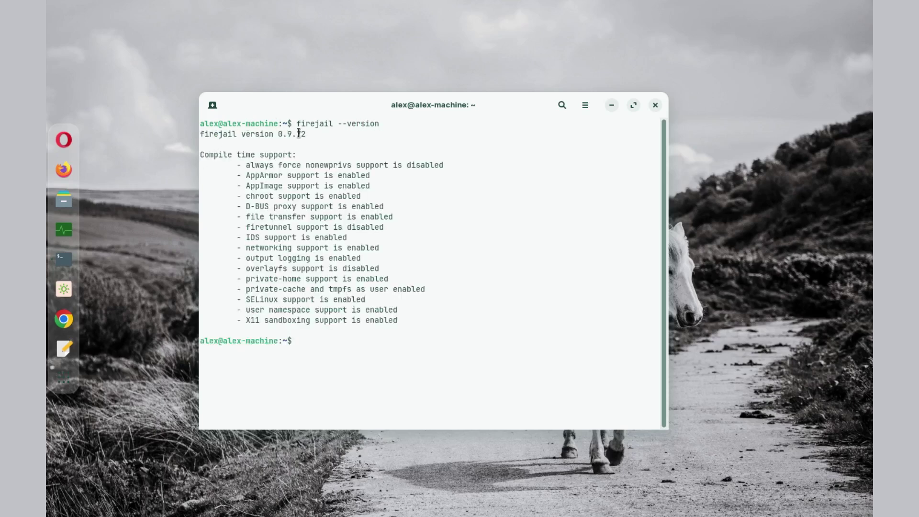
{"action": "key", "text": "ctrl+l"}
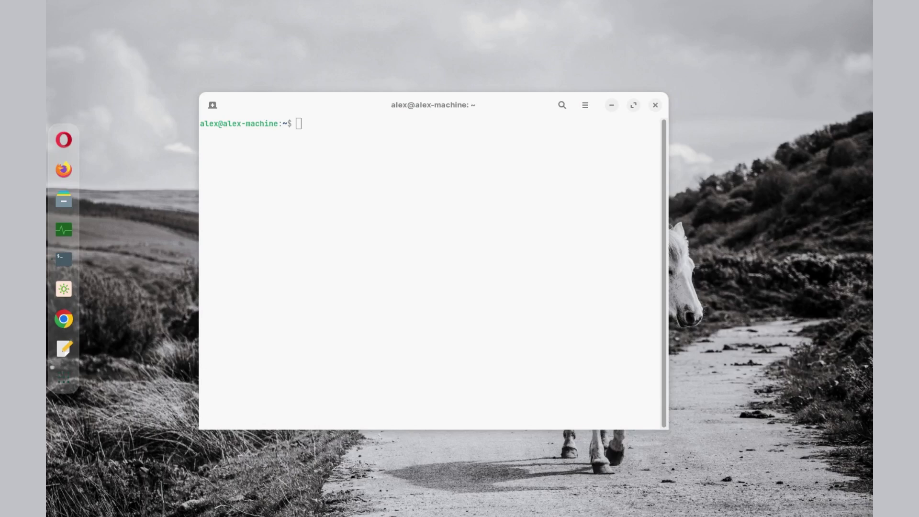
Paste 'sudo pacman -Sy firejail' at the prompt, then erase it without running it
{"action": "left_click", "coordinate": [381, 179]}
{"action": "type", "text": "sudo pacman -Sy firejail"}
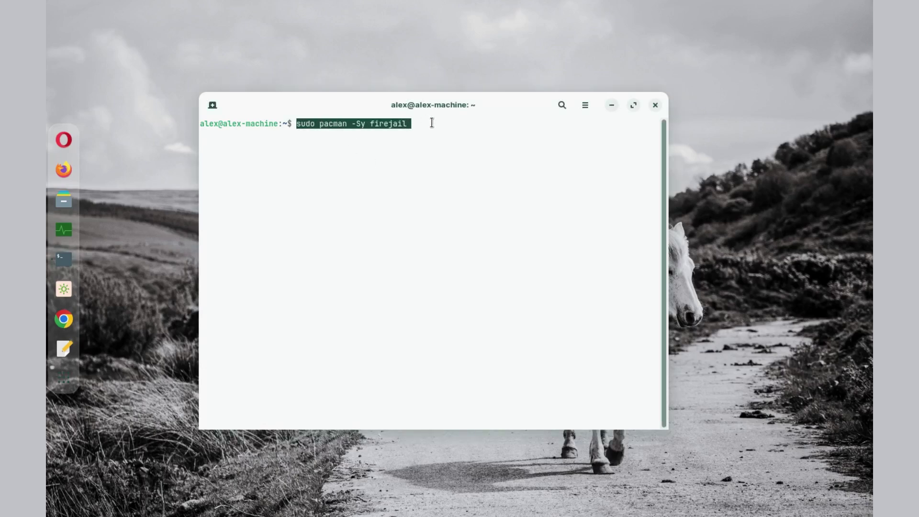
{"action": "key", "text": "BackSpace"}
{"action": "key", "text": "BackSpace"}
{"action": "key", "text": "BackSpace"}
{"action": "key", "text": "BackSpace"}
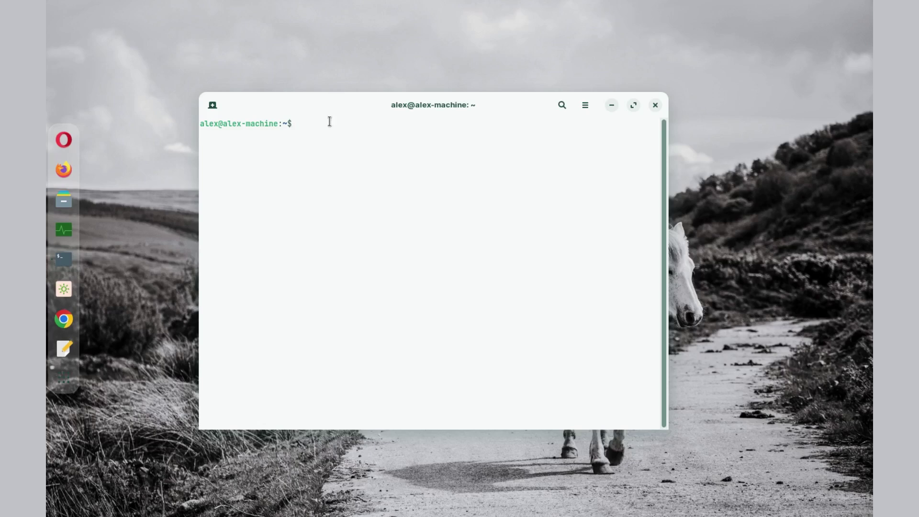
{"action": "type", "text": "fire"}
{"action": "type", "text": "jail --"}
{"action": "type", "text": "l"}
{"action": "type", "text": "ist"}
Run 'firejail --list', which shows no sandboxed processes
{"action": "key", "text": "Return"}
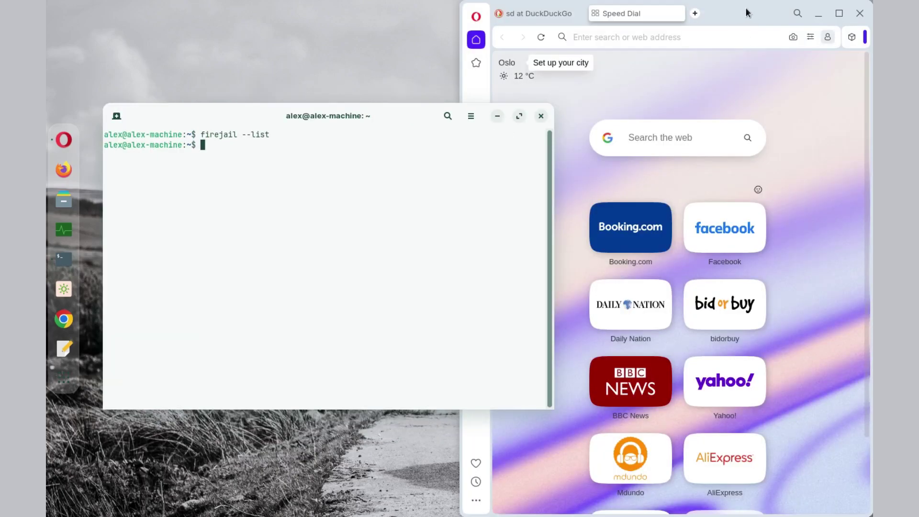
Centre the Opera window, search 'google' on DuckDuckGo, and open the Google result
{"action": "mouse_move", "coordinate": [745, 12]}
{"action": "left_mouse_down"}
{"action": "mouse_move", "coordinate": [608, 91]}
{"action": "mouse_move", "coordinate": [546, 55]}
{"action": "left_mouse_up"}
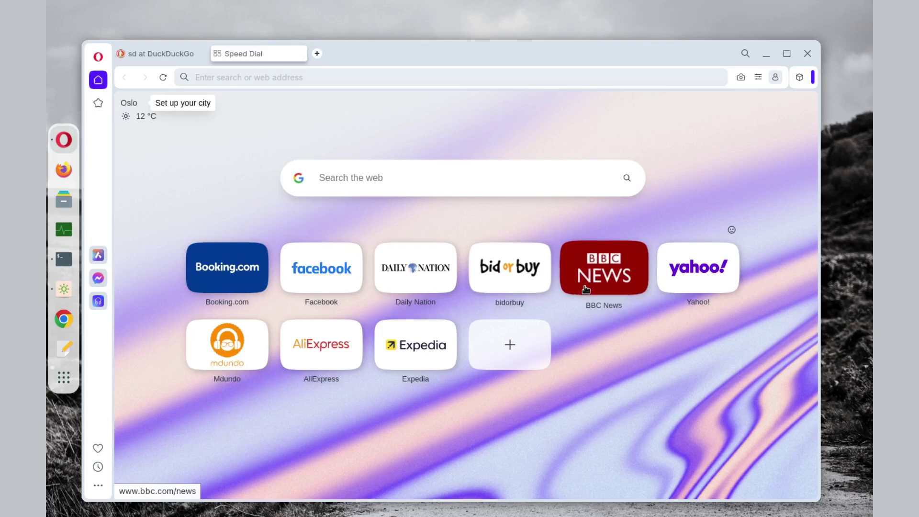
{"action": "key", "text": "Return"}
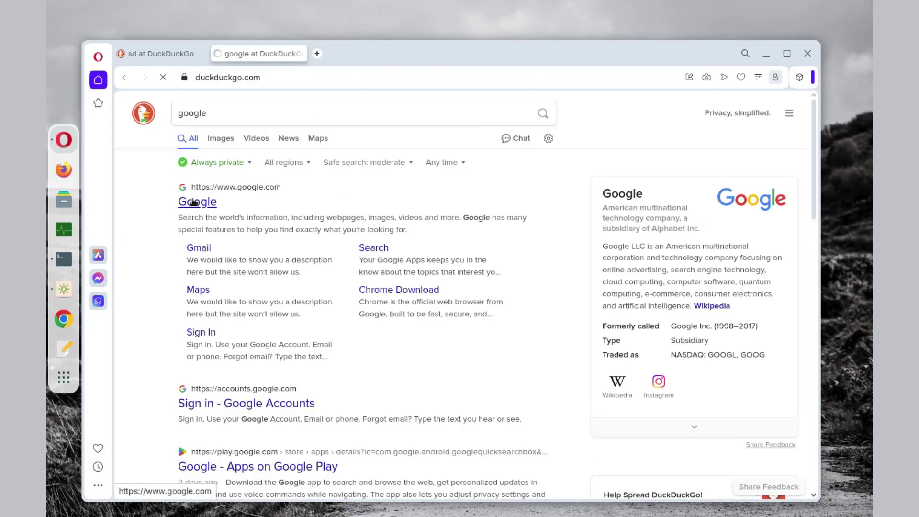
{"action": "left_click", "coordinate": [194, 203]}
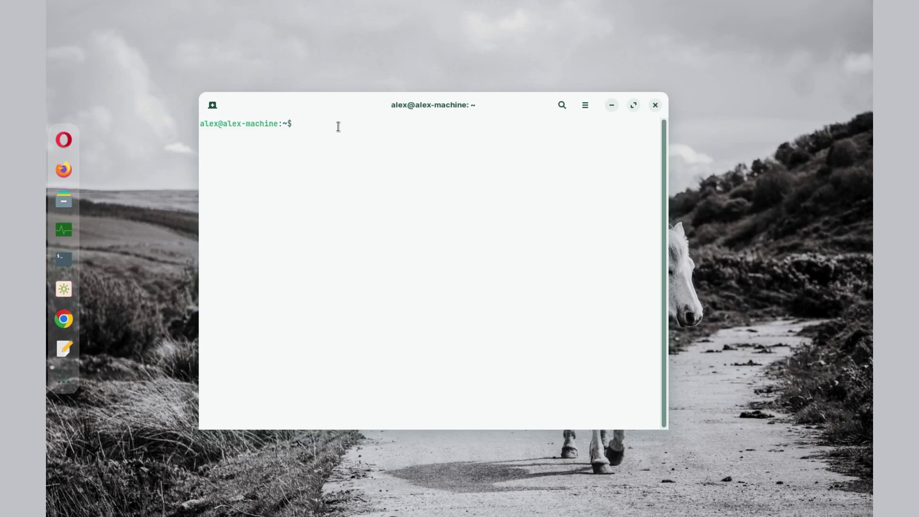
{"action": "type", "text": "fire"}
{"action": "type", "text": "jail"}
{"action": "type", "text": " --net="}
{"action": "type", "text": "non"}
{"action": "type", "text": "e "}
{"action": "type", "text": "ope"}
{"action": "type", "text": "ra"}
Launch Opera with networking disabled using 'firejail --net=none opera'
{"action": "key", "text": "Return"}
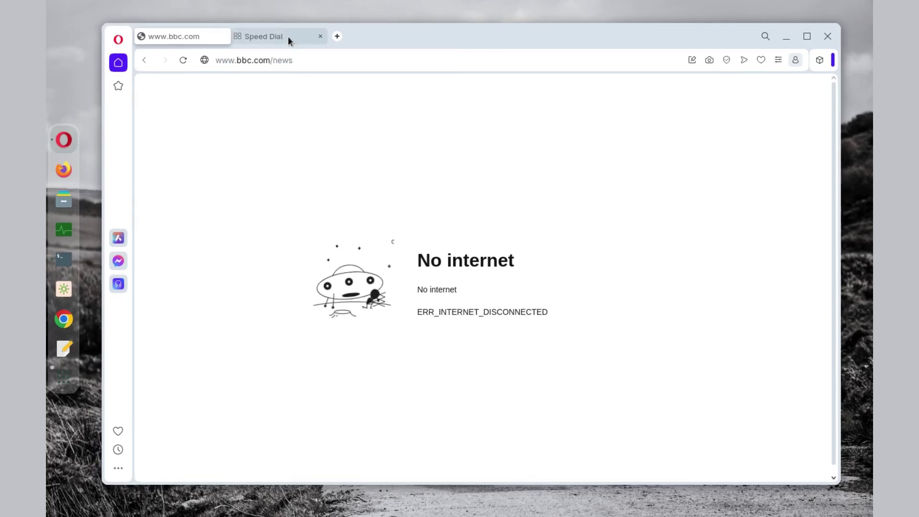
Close the extra tabs in the sandboxed Opera and move its window aside to reveal the terminal
{"action": "left_click", "coordinate": [338, 36]}
{"action": "left_click", "coordinate": [416, 36]}
{"action": "left_click", "coordinate": [316, 37]}
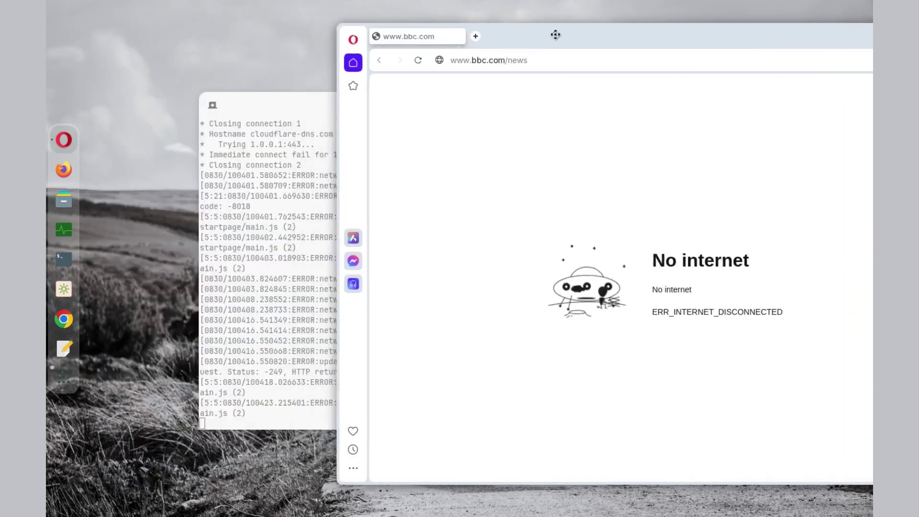
{"action": "left_click_drag", "start_coordinate": [313, 34], "coordinate": [760, 34]}
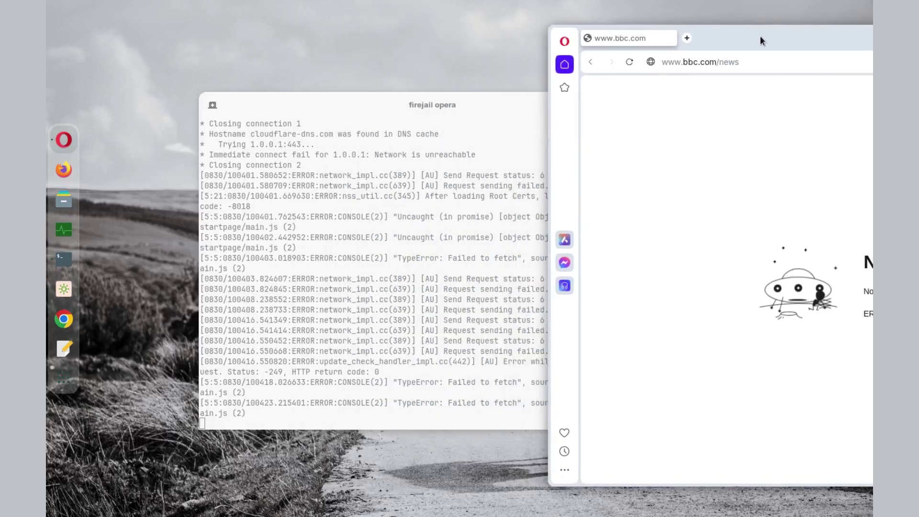
Open a new Opera window, load duckduckgo.com to see No internet, then close the window
{"action": "right_click", "coordinate": [63, 142]}
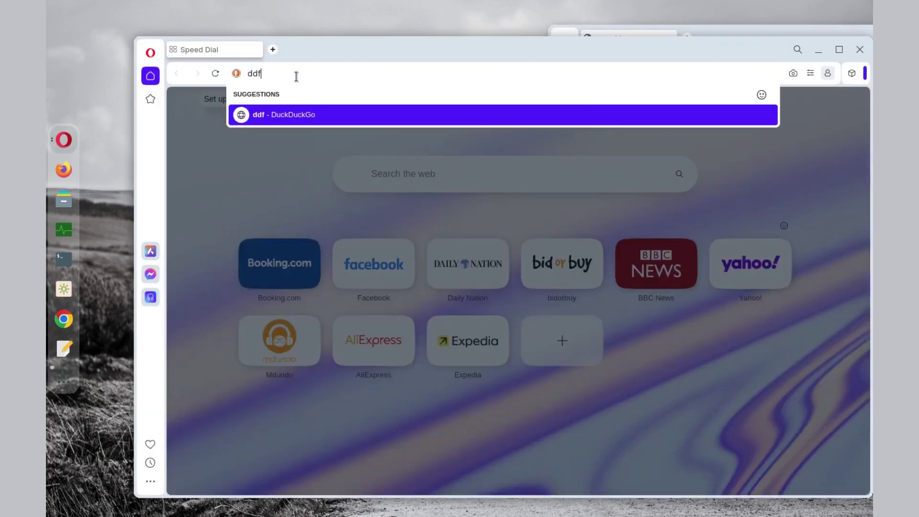
{"action": "key", "text": "Return"}
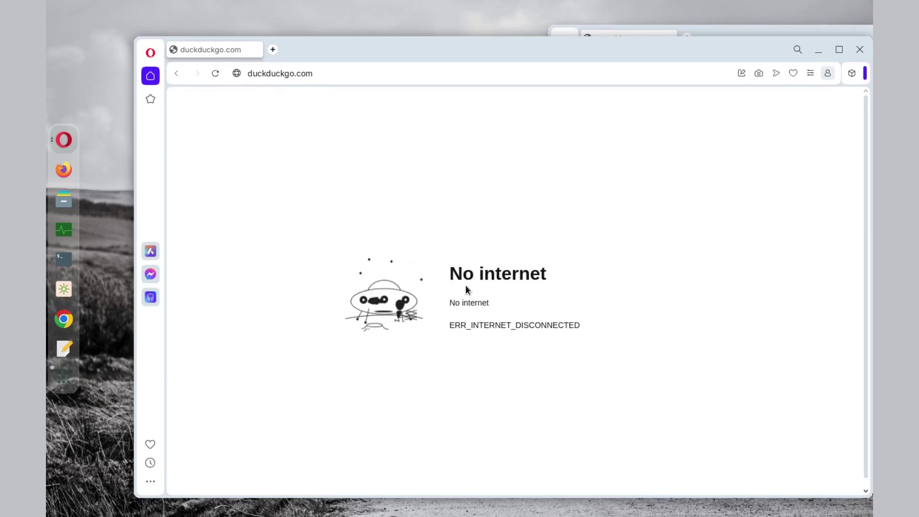
{"action": "left_click", "coordinate": [858, 36]}
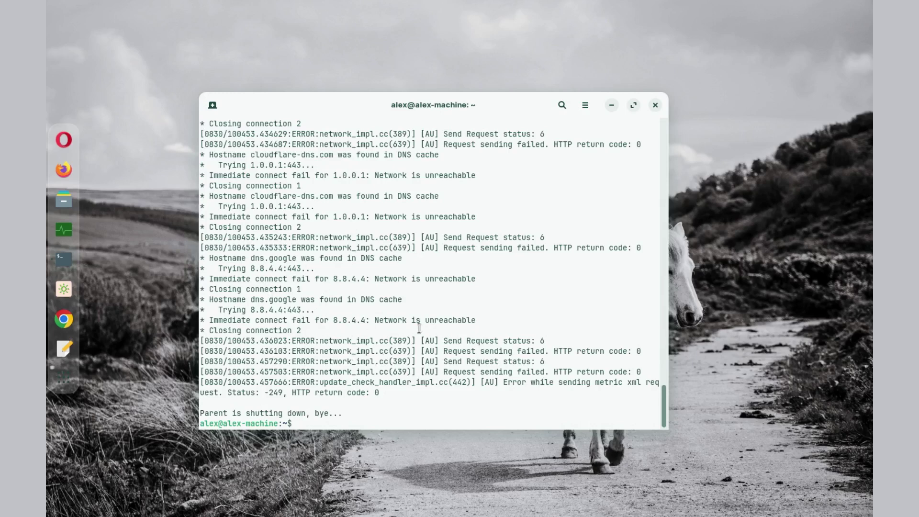
Launch Opera from the dock, confirm BBC News loads online, then close the tab and window
{"action": "left_click", "coordinate": [64, 139]}
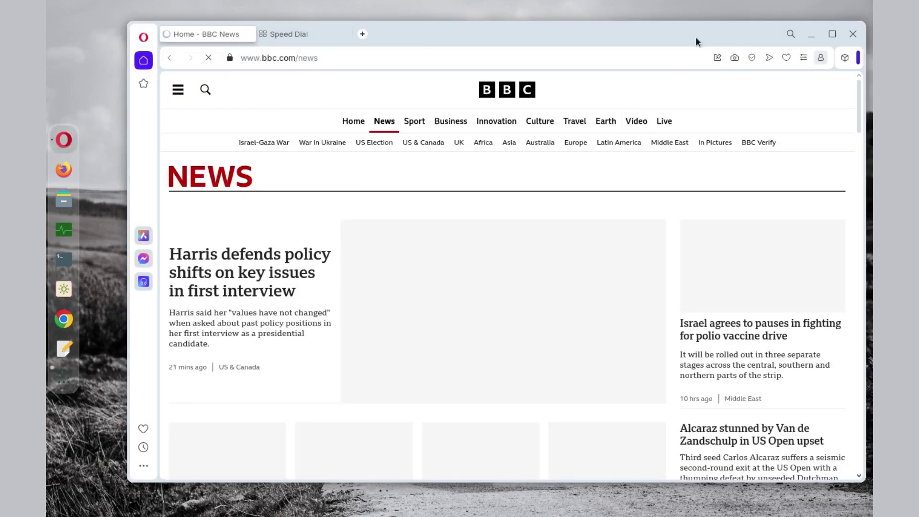
{"action": "key", "text": "ctrl+w"}
{"action": "left_click", "coordinate": [854, 35]}
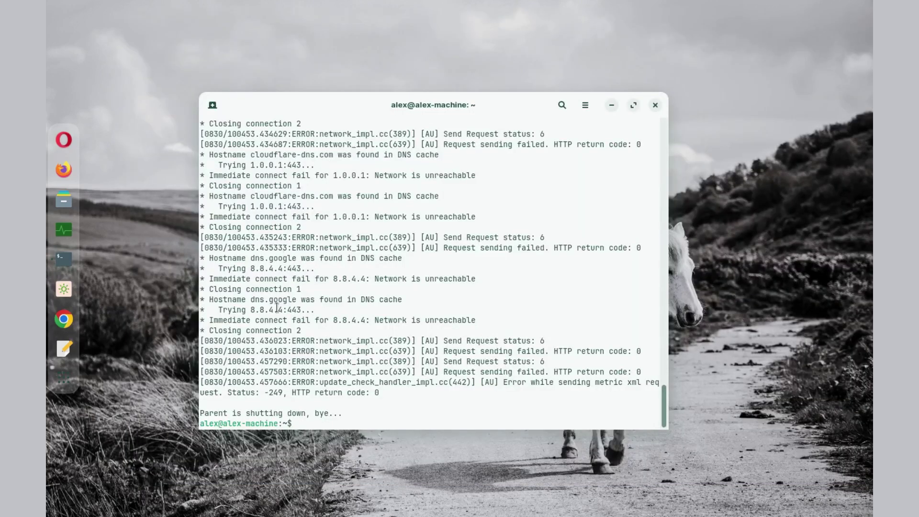